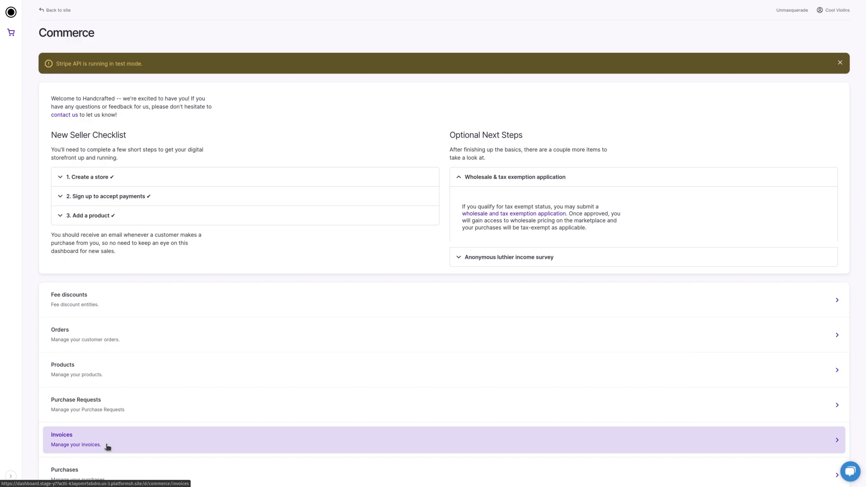
Check the orders list, go to the invoices list, and open the form for creating a new order from there
click(68, 340)
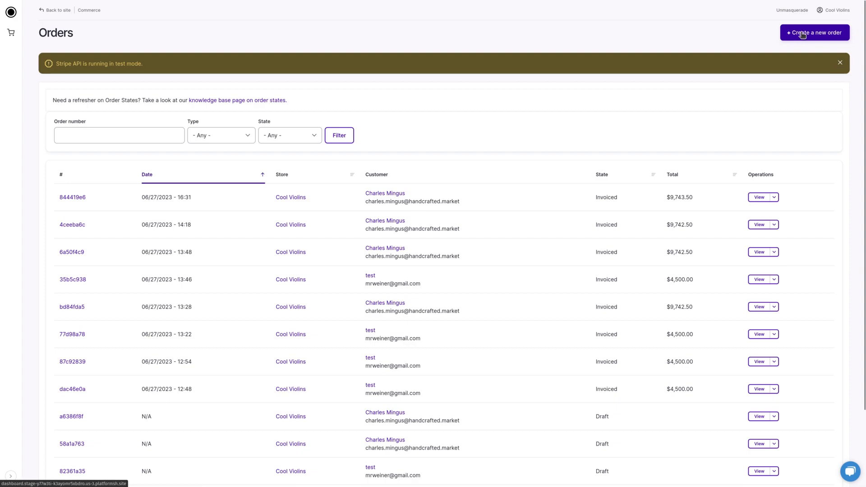
key(alt+Left)
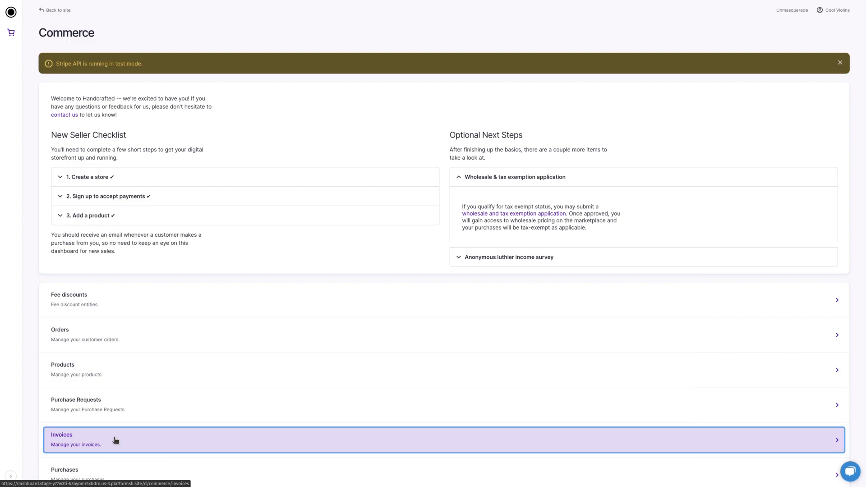
click(115, 439)
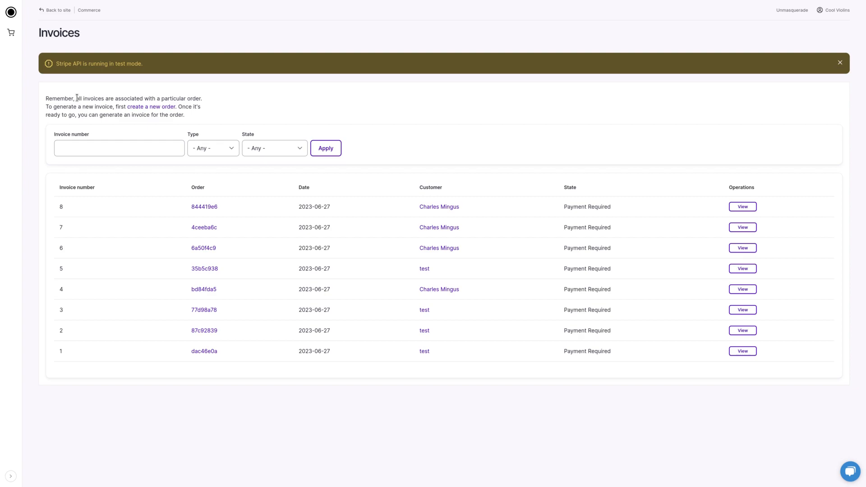
click(140, 108)
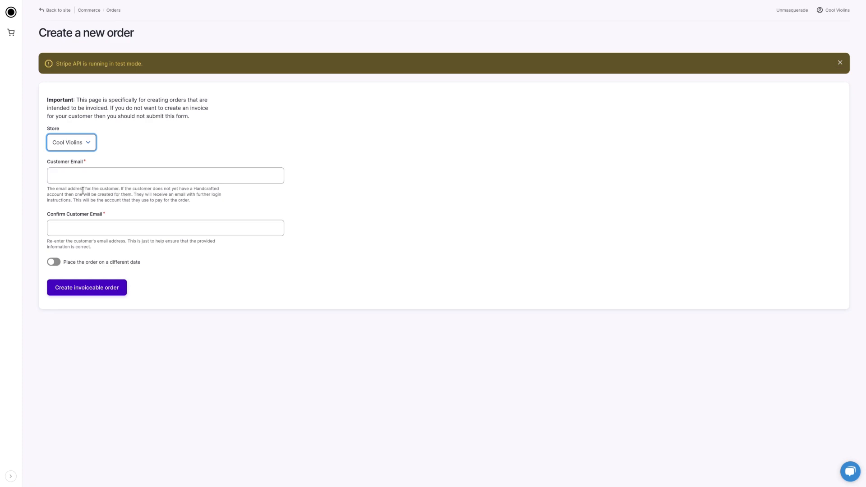
Fill in and confirm the customer's email for the Cool Violins store, and create the invoiceable order
click(119, 176)
text(cha)
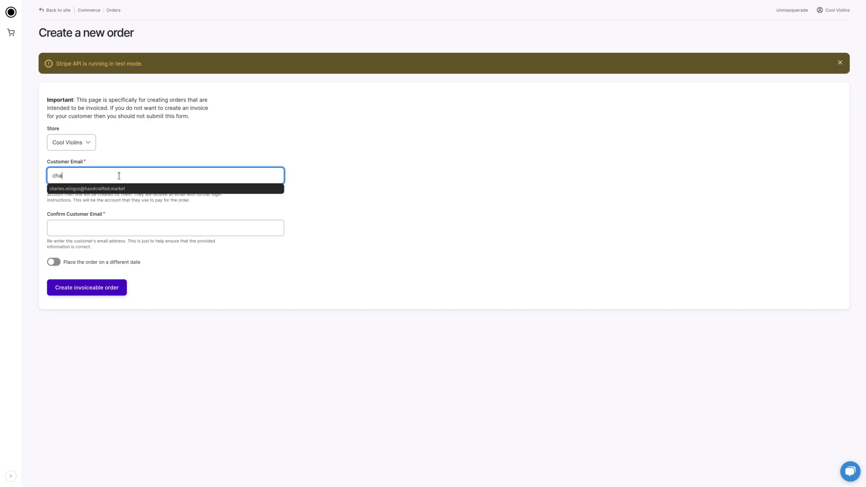
click(133, 189)
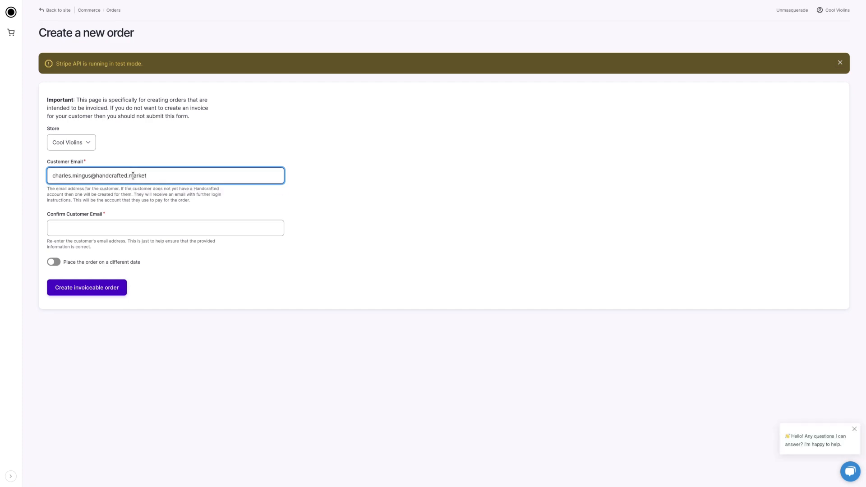
key(ctrl+a)
key(ctrl+c)
click(101, 226)
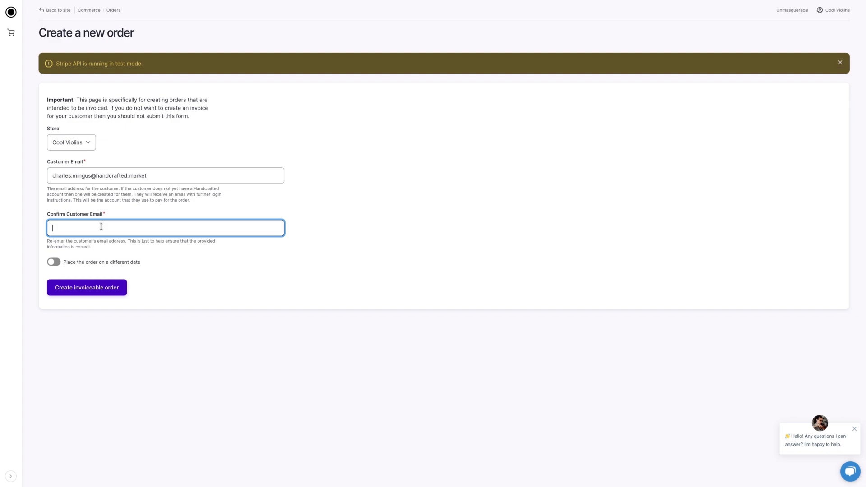
key(ctrl+v)
click(90, 291)
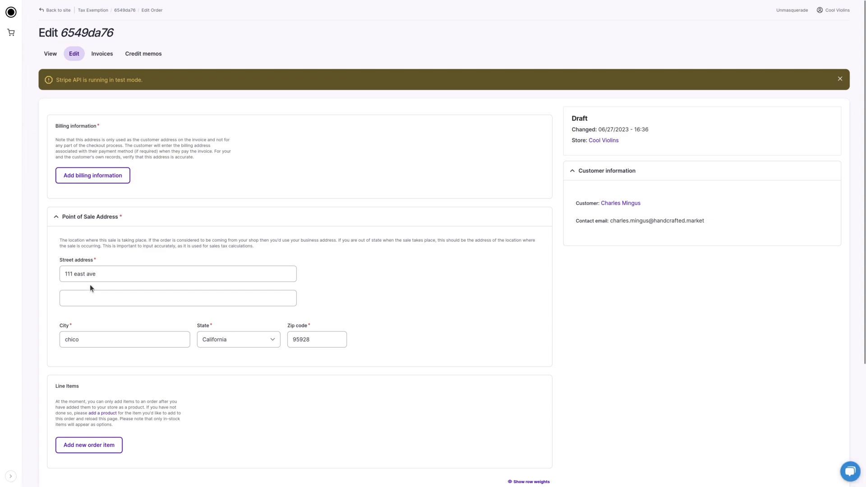
Add billing information to the order and enter the customer's first and last name
click(84, 177)
click(84, 190)
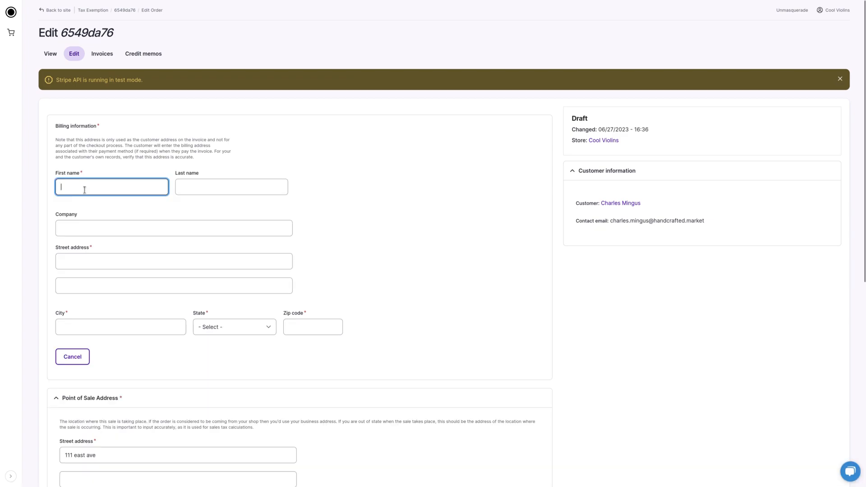
text(Charles )
text(M)
key(BackSpace)
key(Tab)
text(Mingus)
Complete the billing address with the customer's street address, city, state and zip code, leaving the company blank
key(Tab)
key(Tab)
text(13)
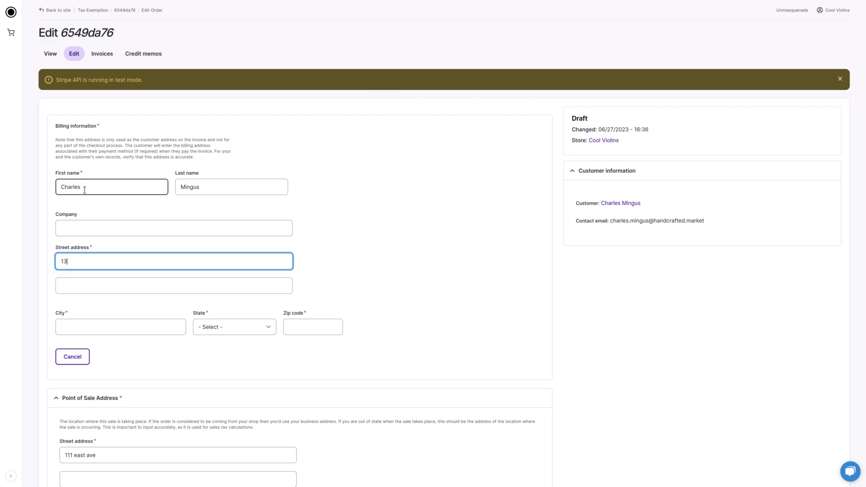
text(1 W 3rd St)
key(Tab)
key(Tab)
text(New York)
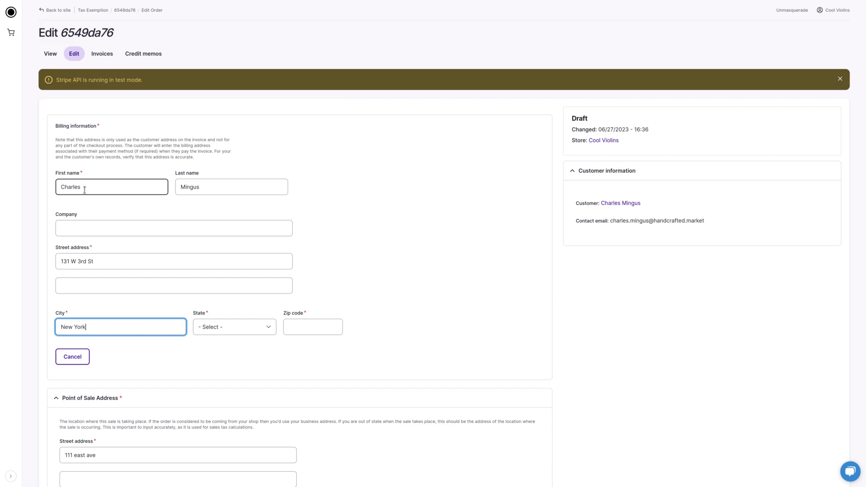
click(217, 328)
scroll(229, 302, down, 8)
scroll(219, 226, up, 3)
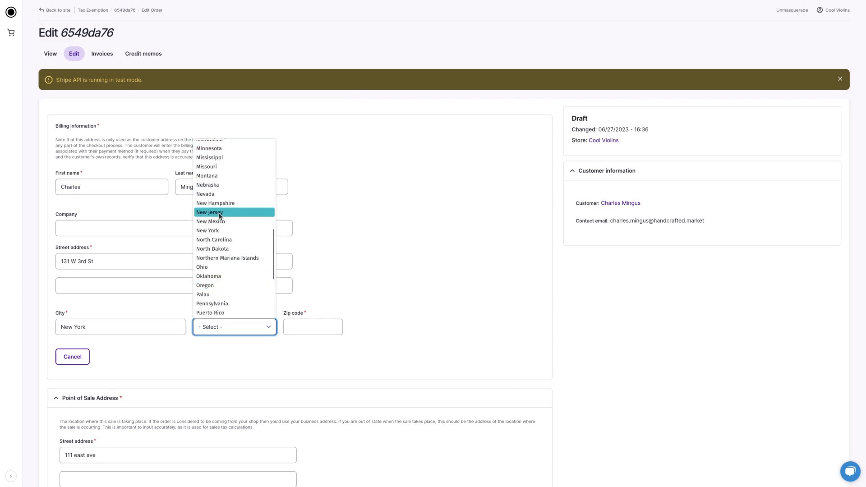
click(218, 230)
click(300, 325)
text(10012)
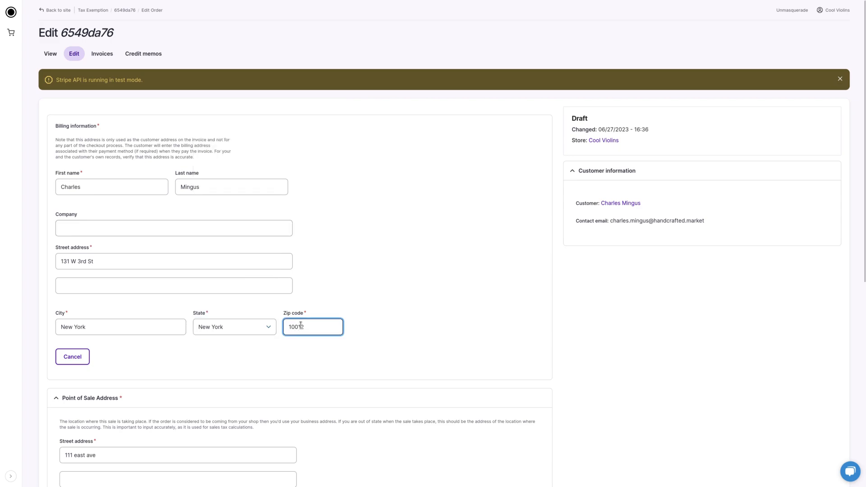
Add a new order item for the Underwater violin product, leaving its notes empty
scroll(251, 231, down, 3)
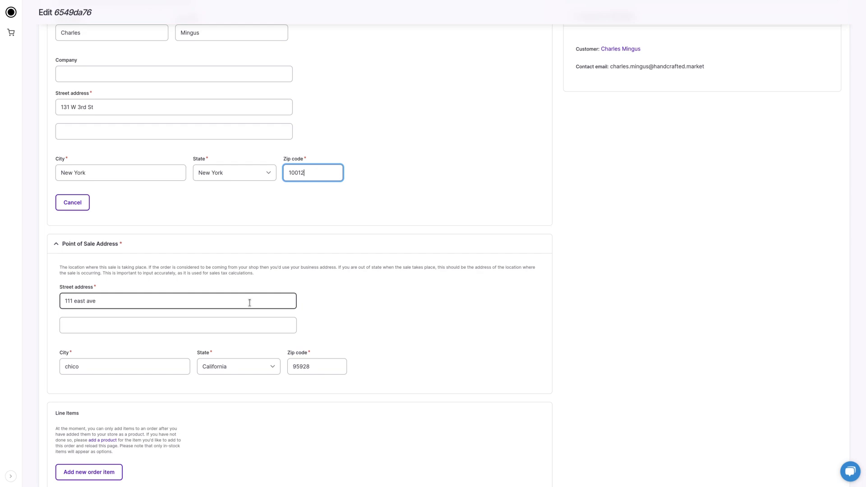
scroll(249, 302, down, 3)
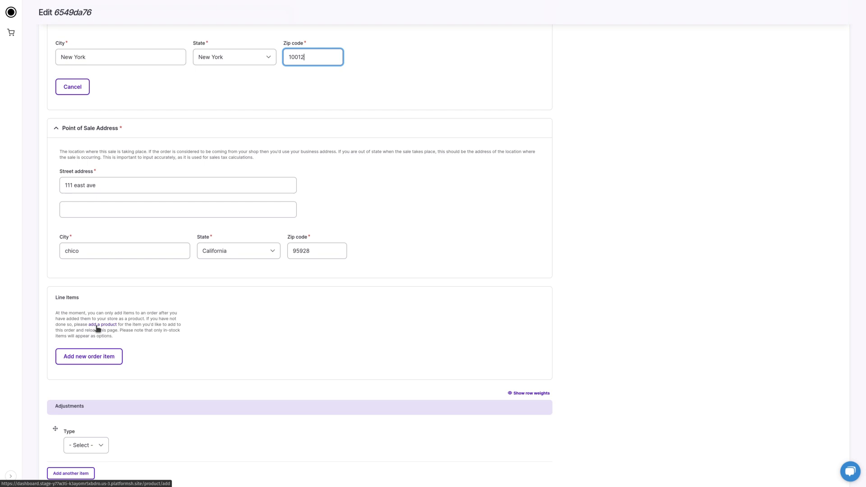
click(86, 360)
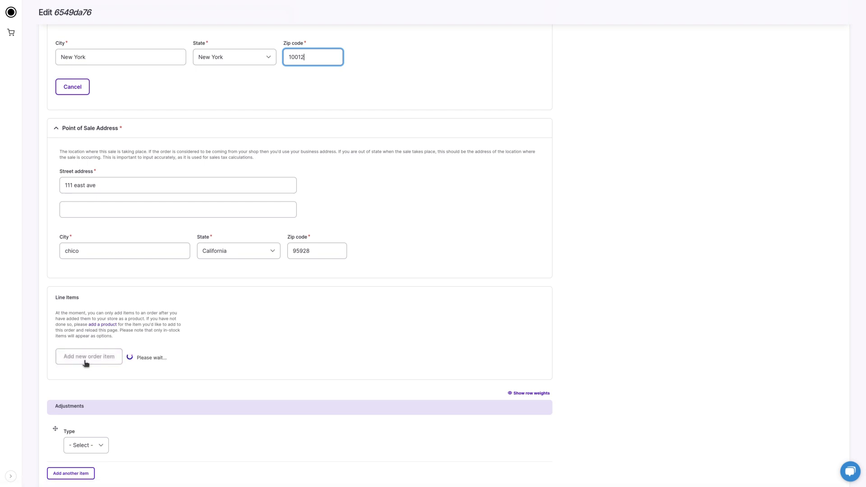
click(84, 374)
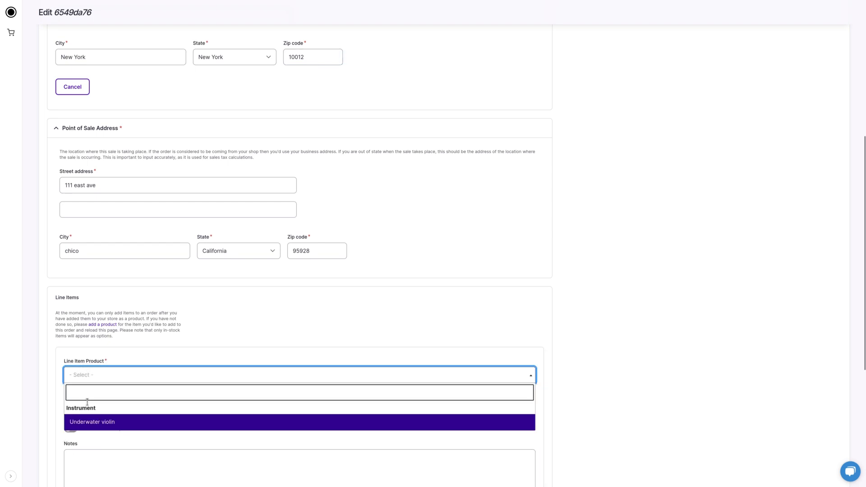
click(91, 423)
scroll(94, 417, down, 2)
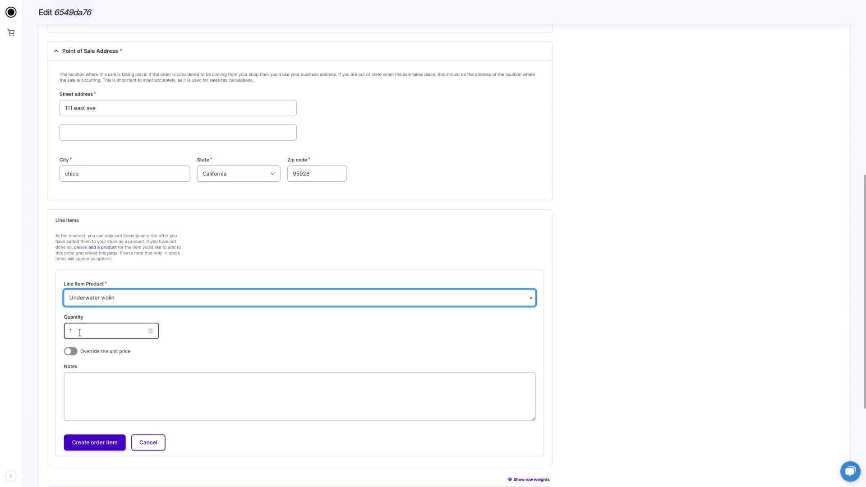
click(95, 405)
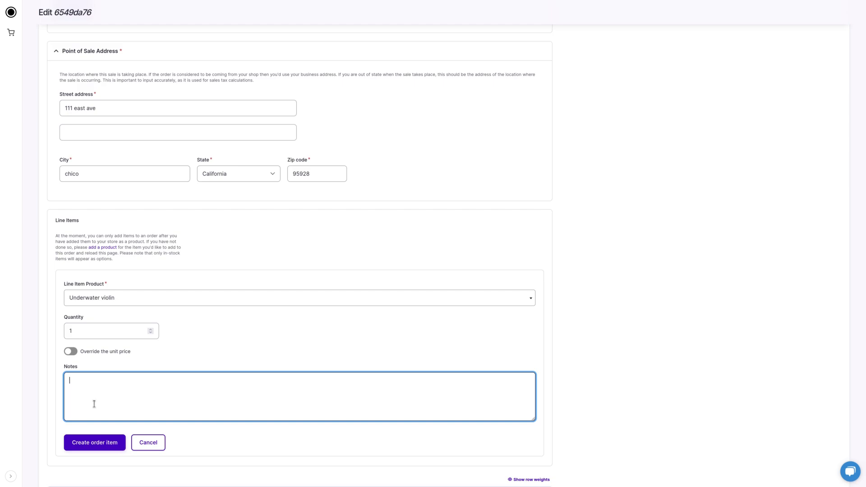
Check the available adjustment types without choosing one, and save the order while generating its invoice
scroll(94, 403, down, 3)
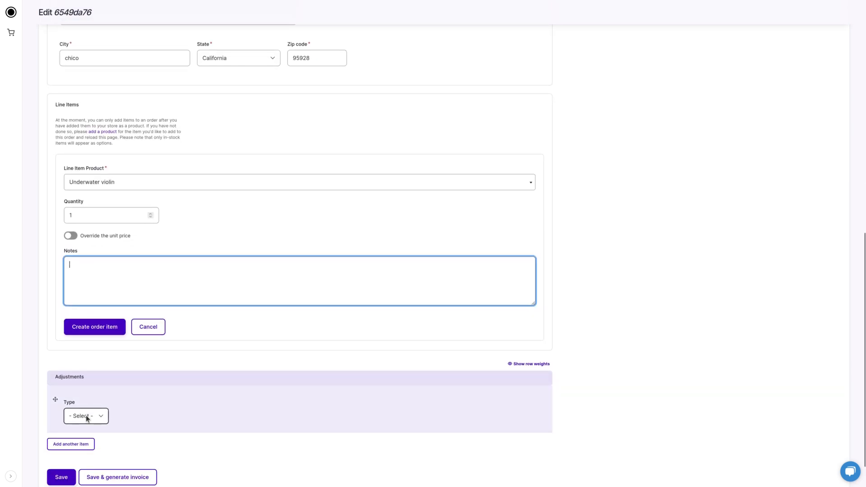
click(87, 416)
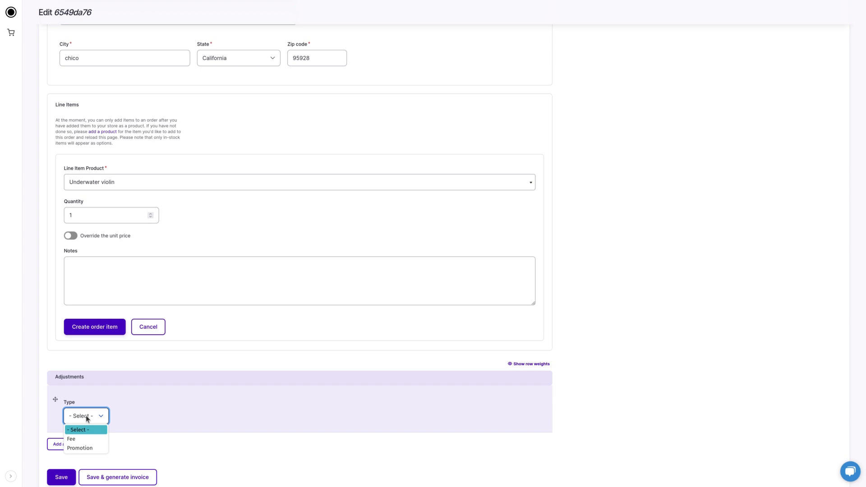
click(140, 450)
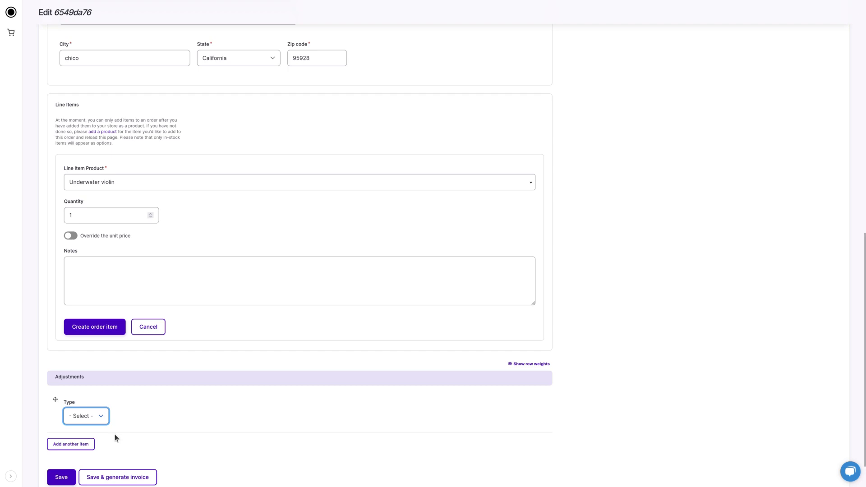
click(119, 477)
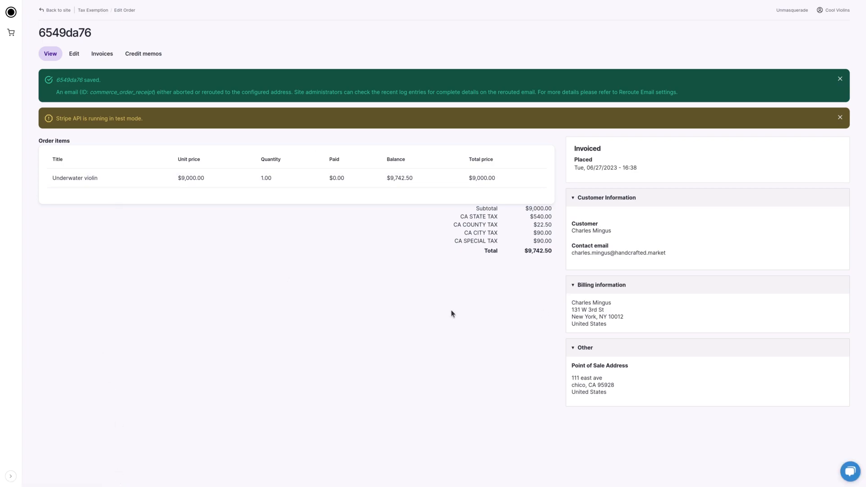
Open the order's invoice list, check the invoice's payment state, and view the invoice
click(99, 53)
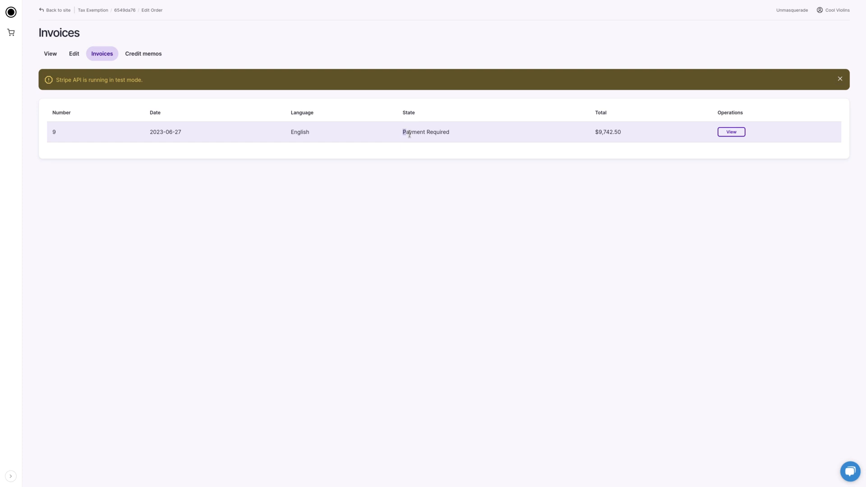
drag(401, 131, 455, 132)
click(423, 133)
click(728, 131)
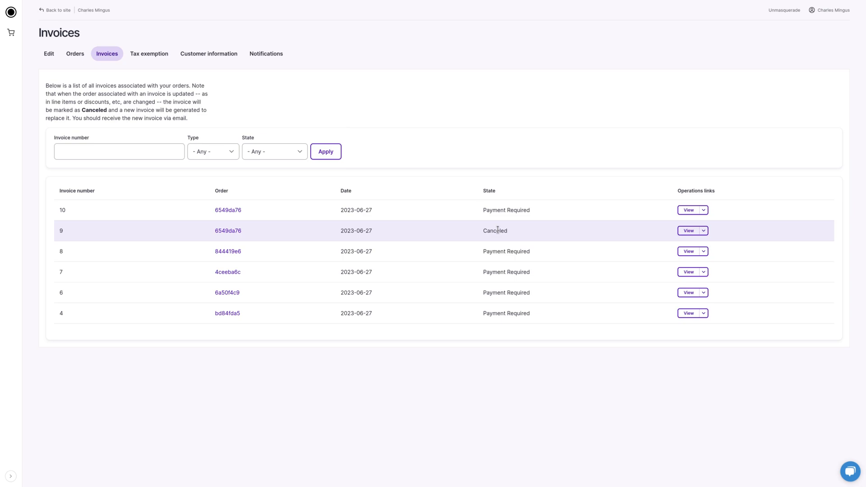
From the customer's invoice list, view the canceled invoice and the newer invoice that replaces it
click(687, 230)
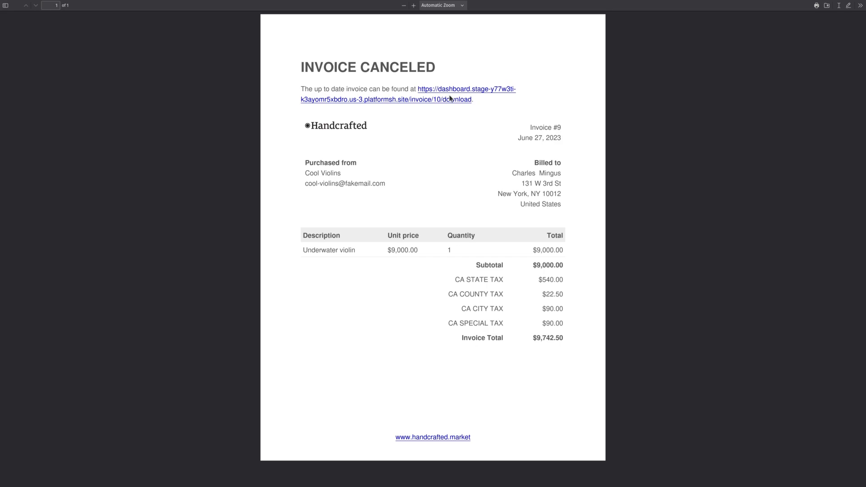
key(alt+Left)
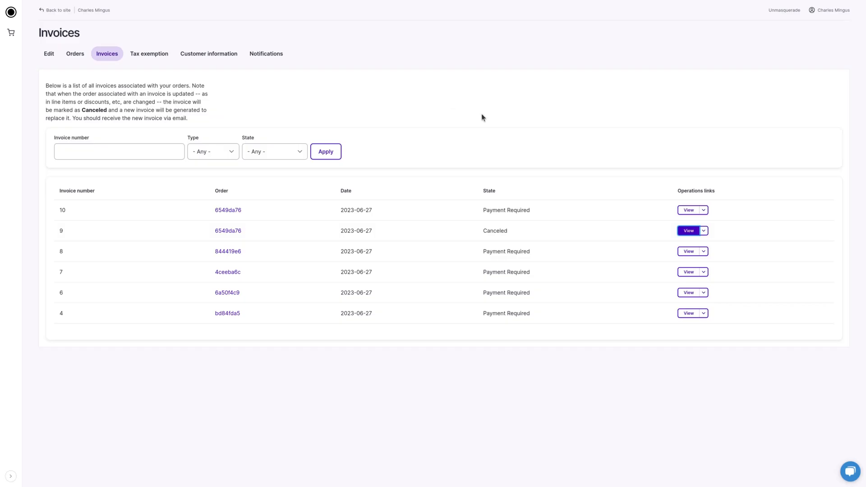
click(684, 210)
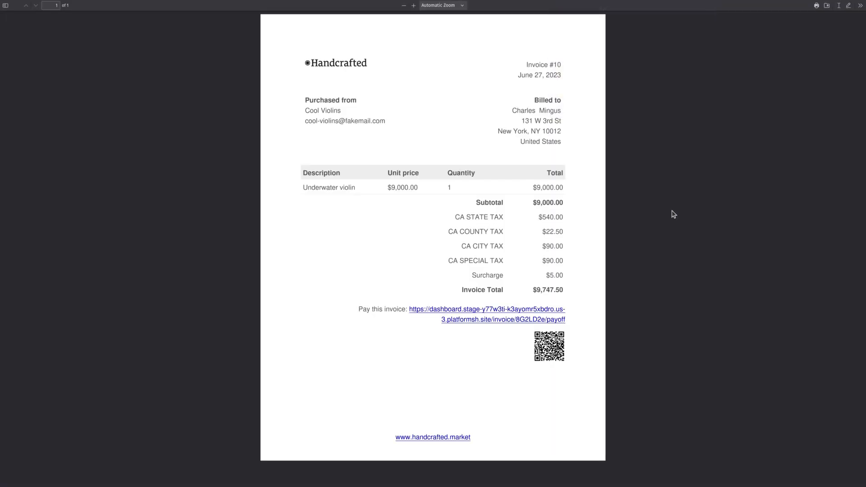
Check the surcharge line on the replacement invoice and open the invoice's payment link
double_click(476, 276)
click(477, 275)
click(467, 322)
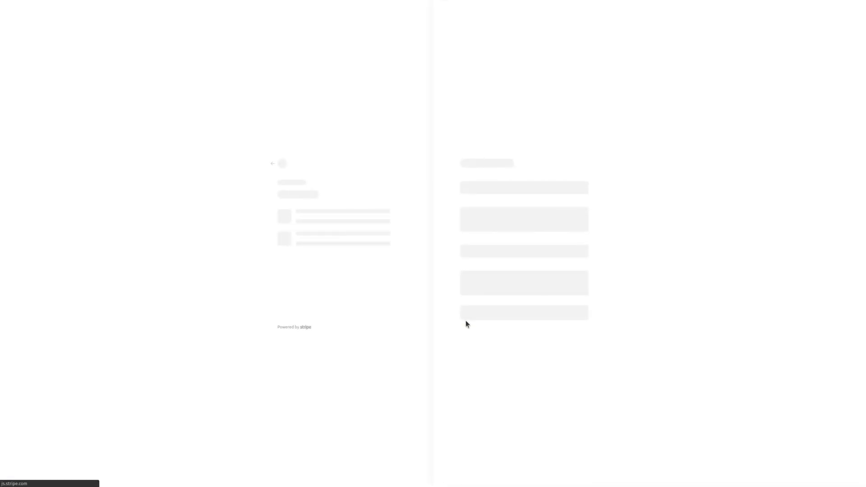